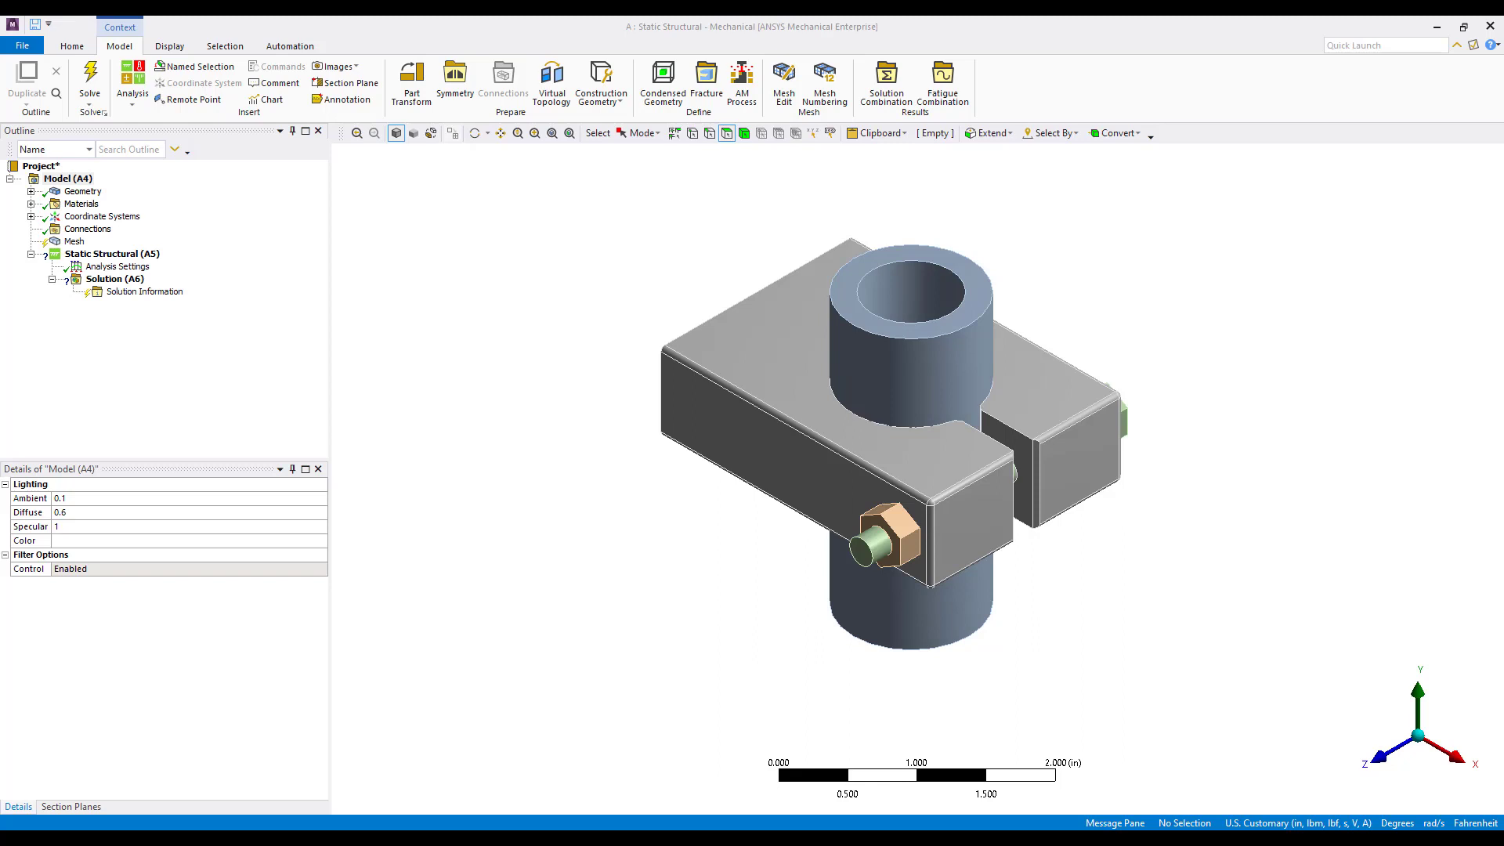
# Review the Structural Steel properties in the materials summary and return to the 3D model.
pyautogui.click(31, 203)
pyautogui.click(95, 217)
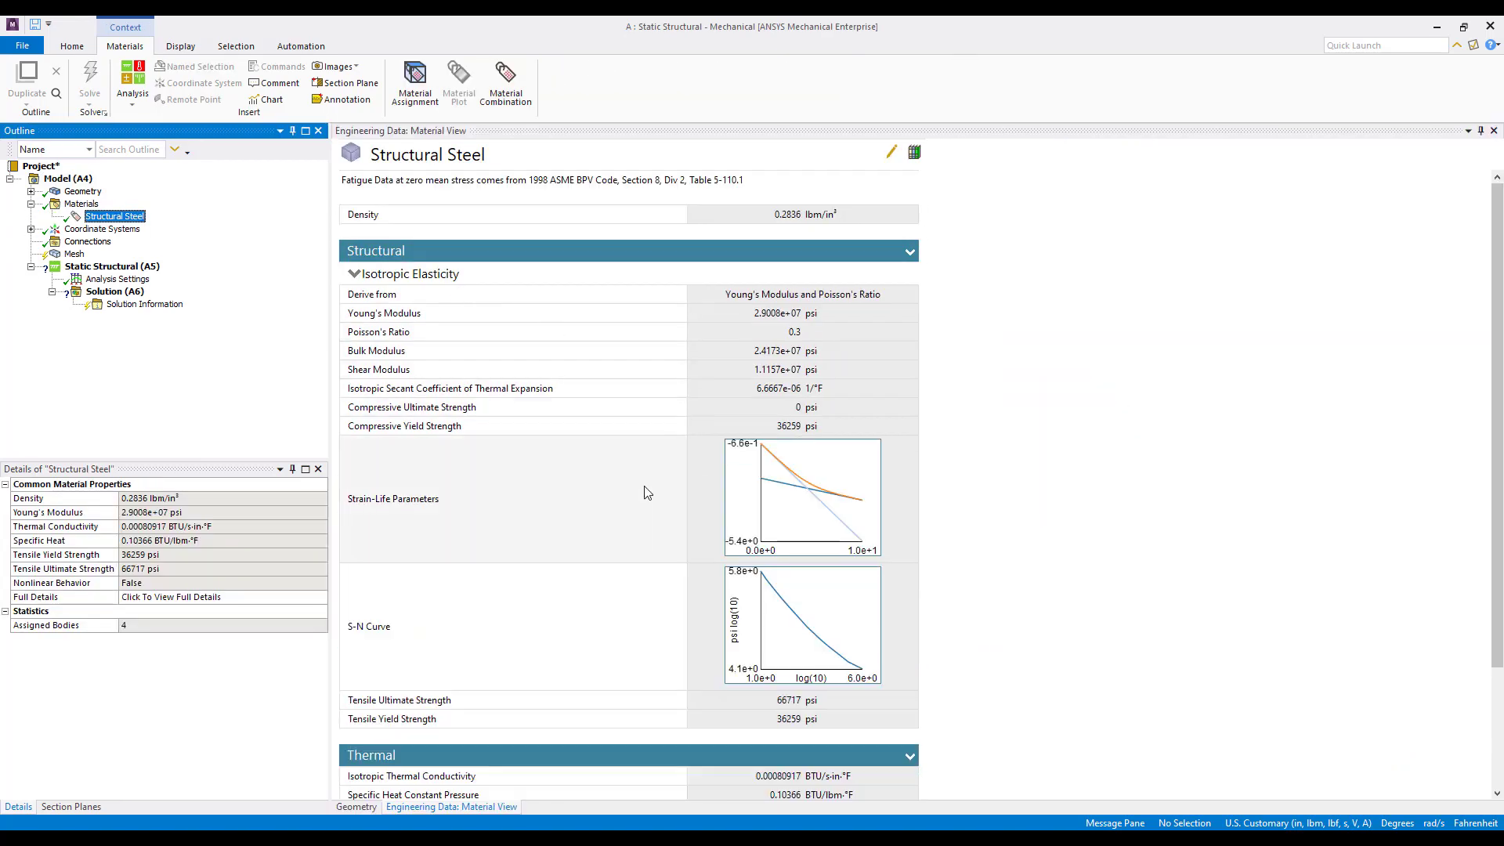
pyautogui.click(82, 203)
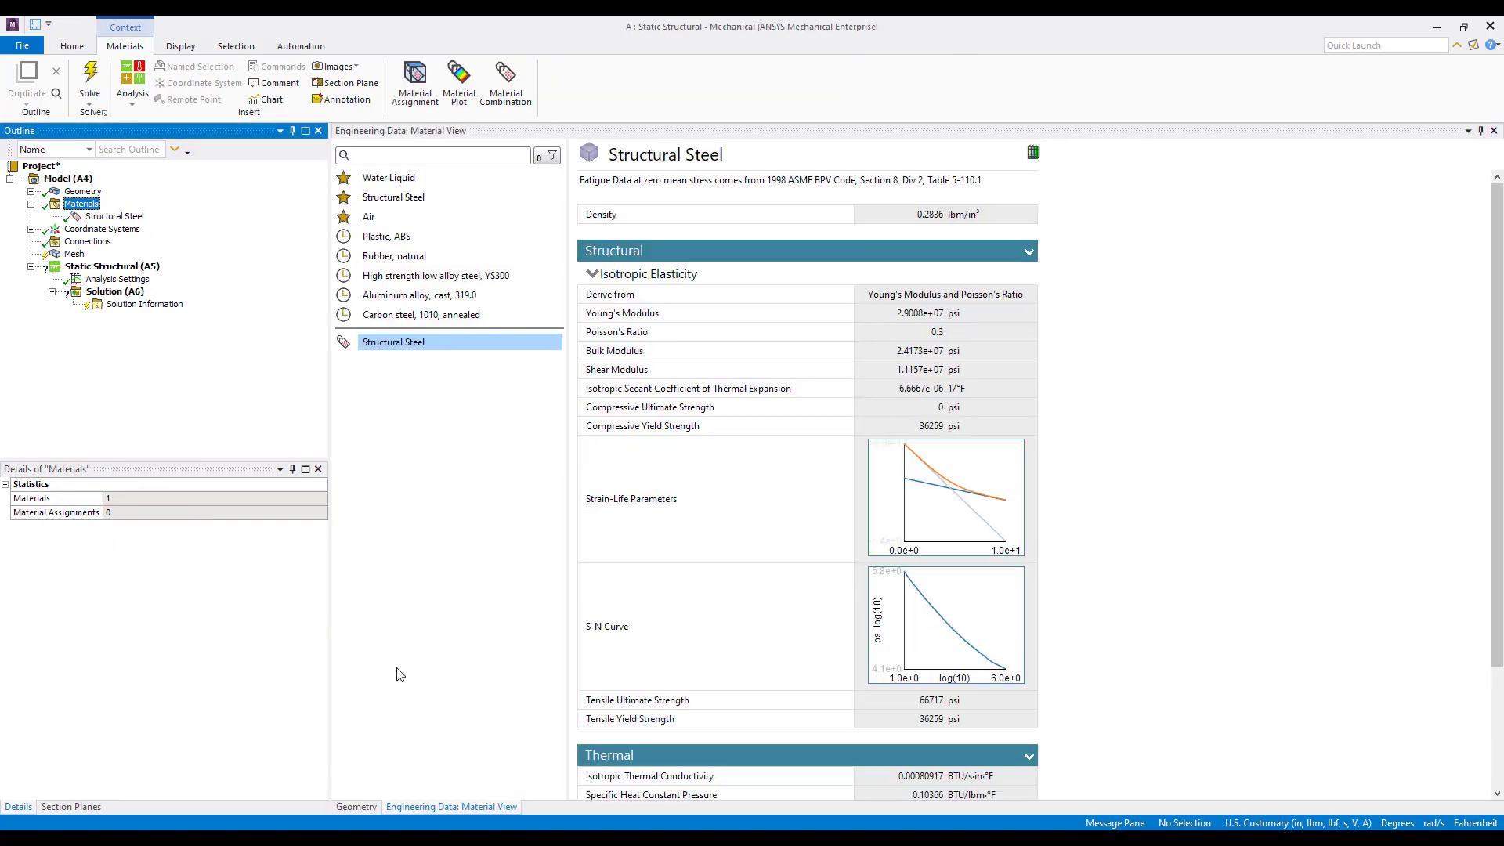
pyautogui.click(366, 808)
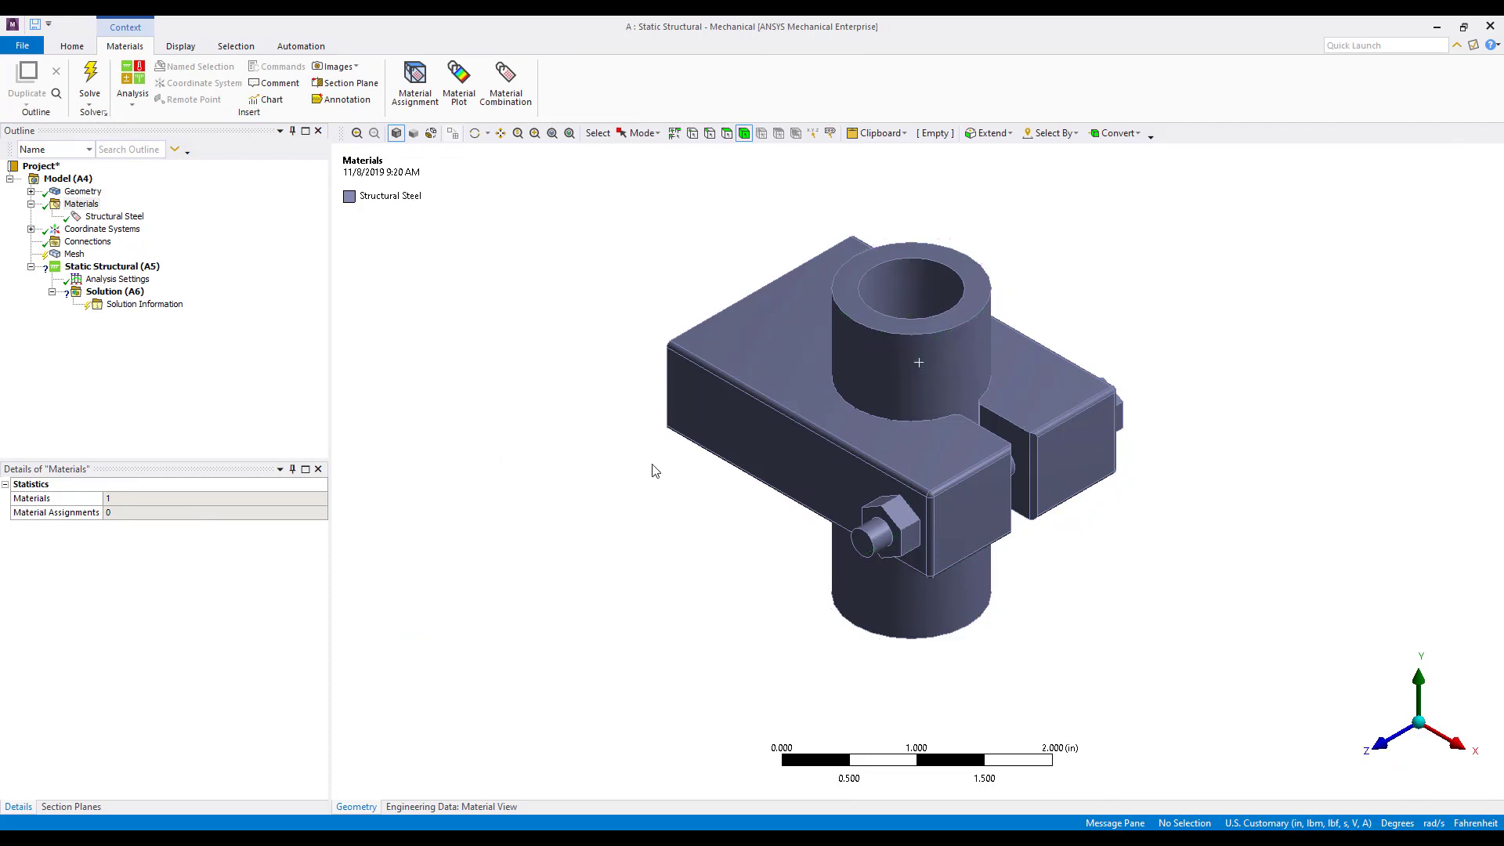
# Add a material assignment scoped to the inner pipe body and start choosing its material from engineering data.
pyautogui.click(413, 80)
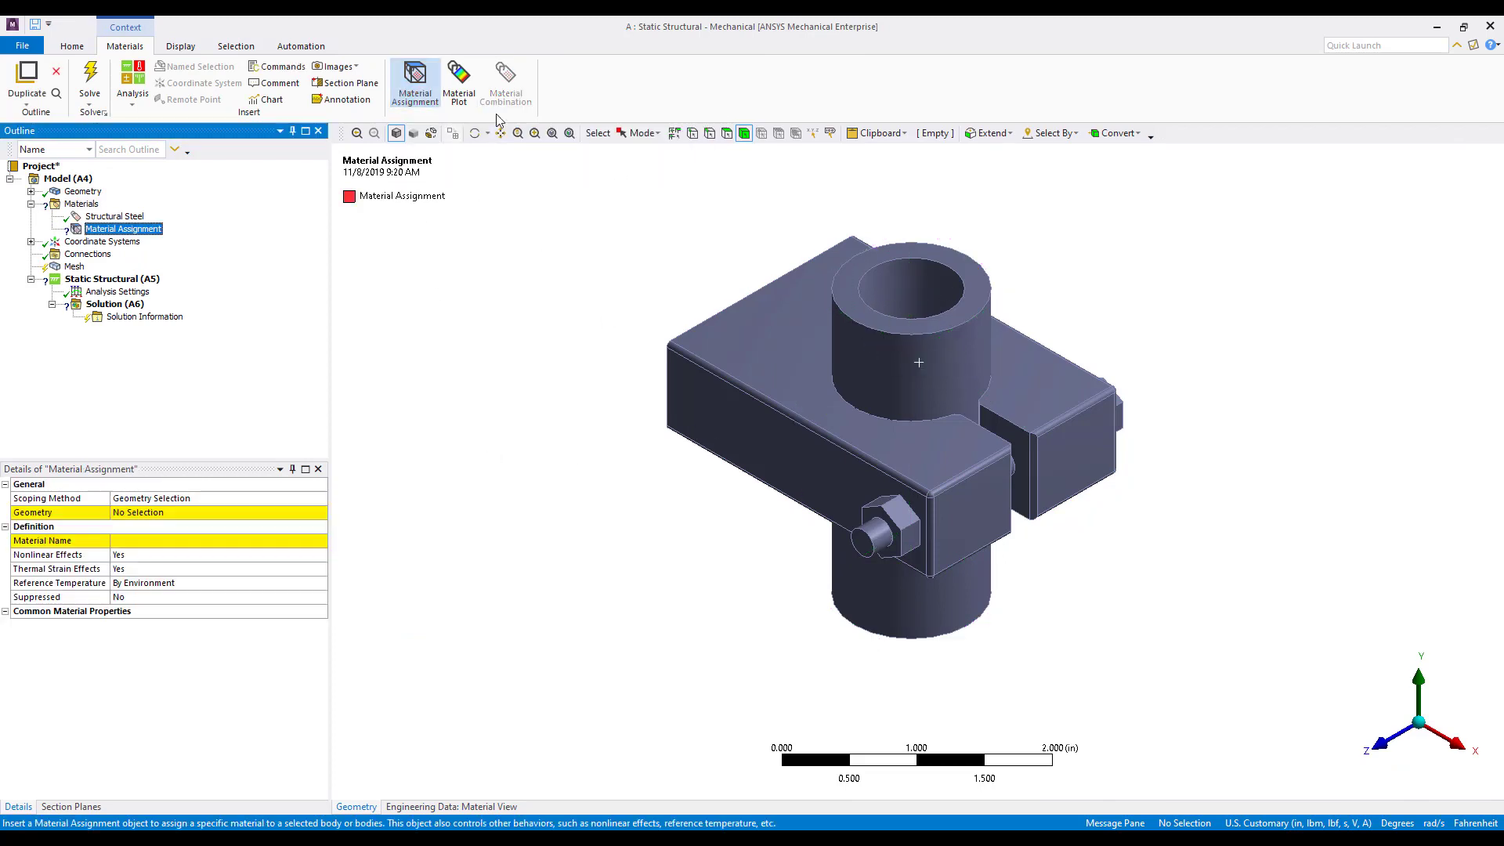
pyautogui.click(919, 352)
pyautogui.click(137, 513)
pyautogui.click(146, 544)
pyautogui.click(320, 542)
# Search the GRANTA Materials Data for Simulation library for aluminum.
pyautogui.click(543, 252)
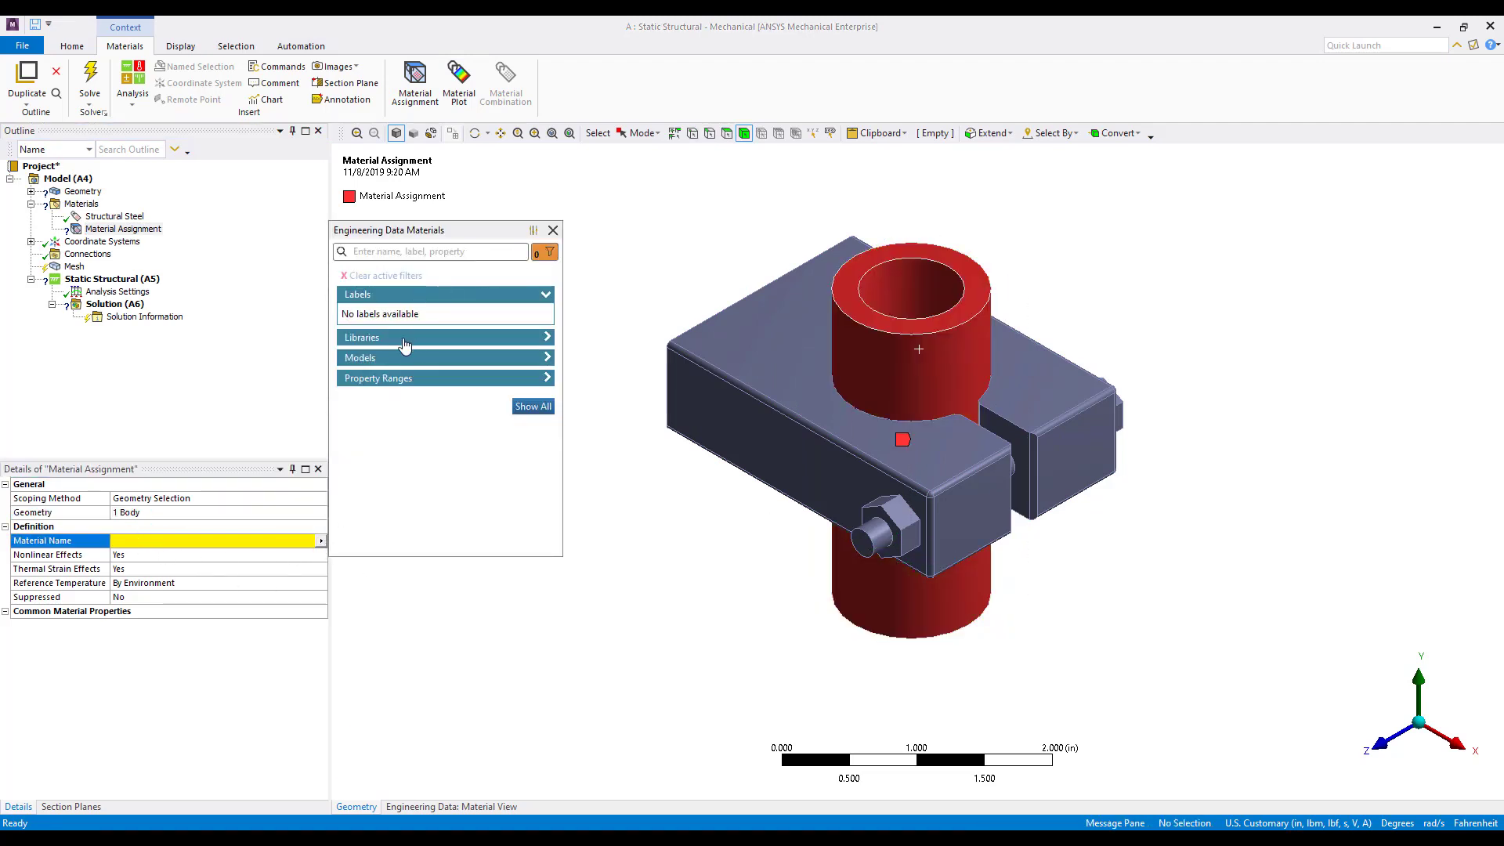
pyautogui.click(408, 338)
pyautogui.click(348, 389)
pyautogui.click(401, 254)
pyautogui.write('aluminum')
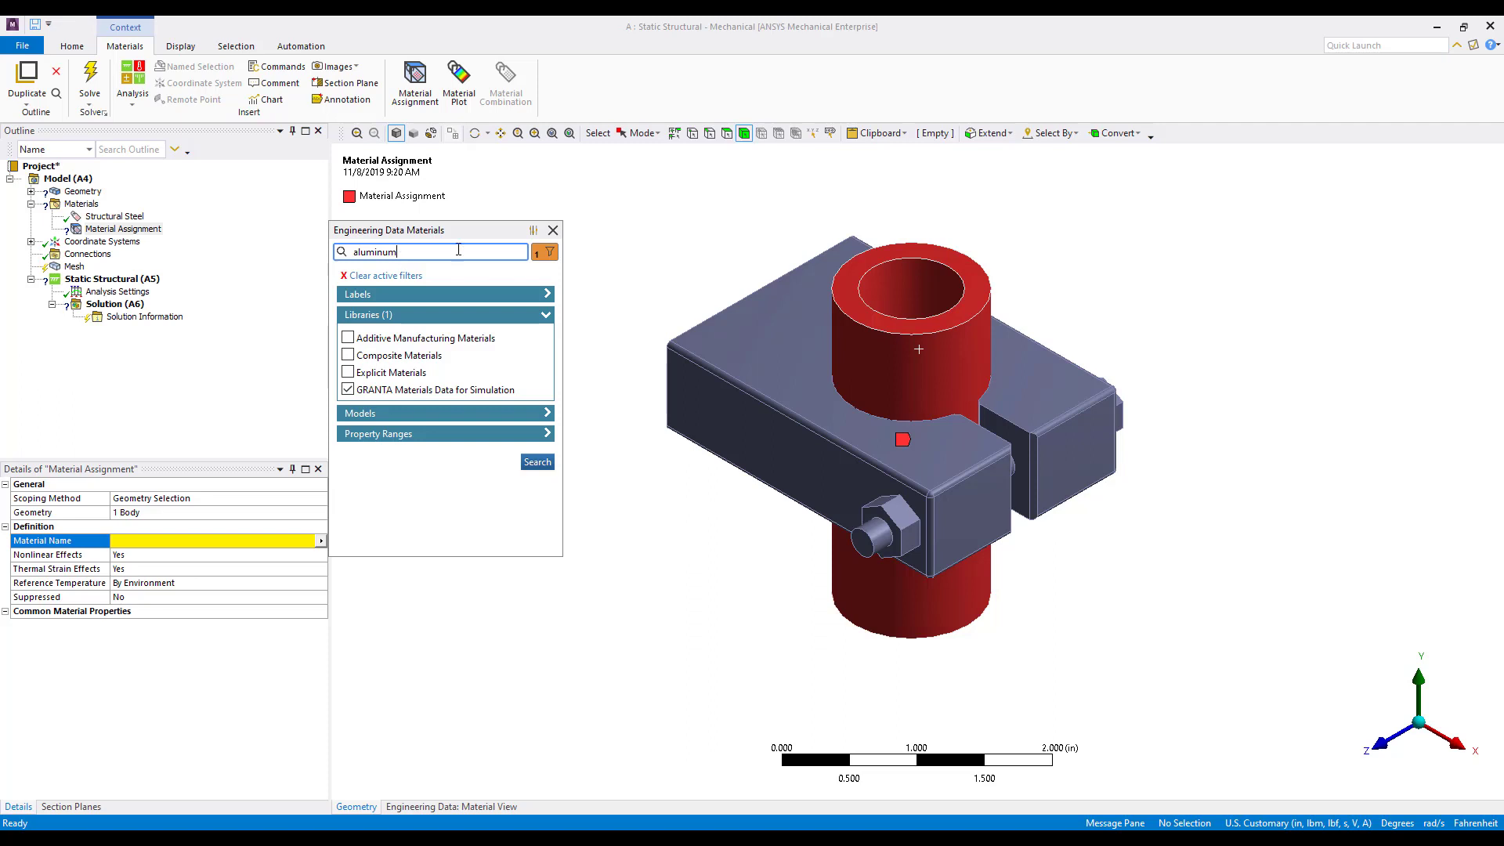
pyautogui.click(537, 462)
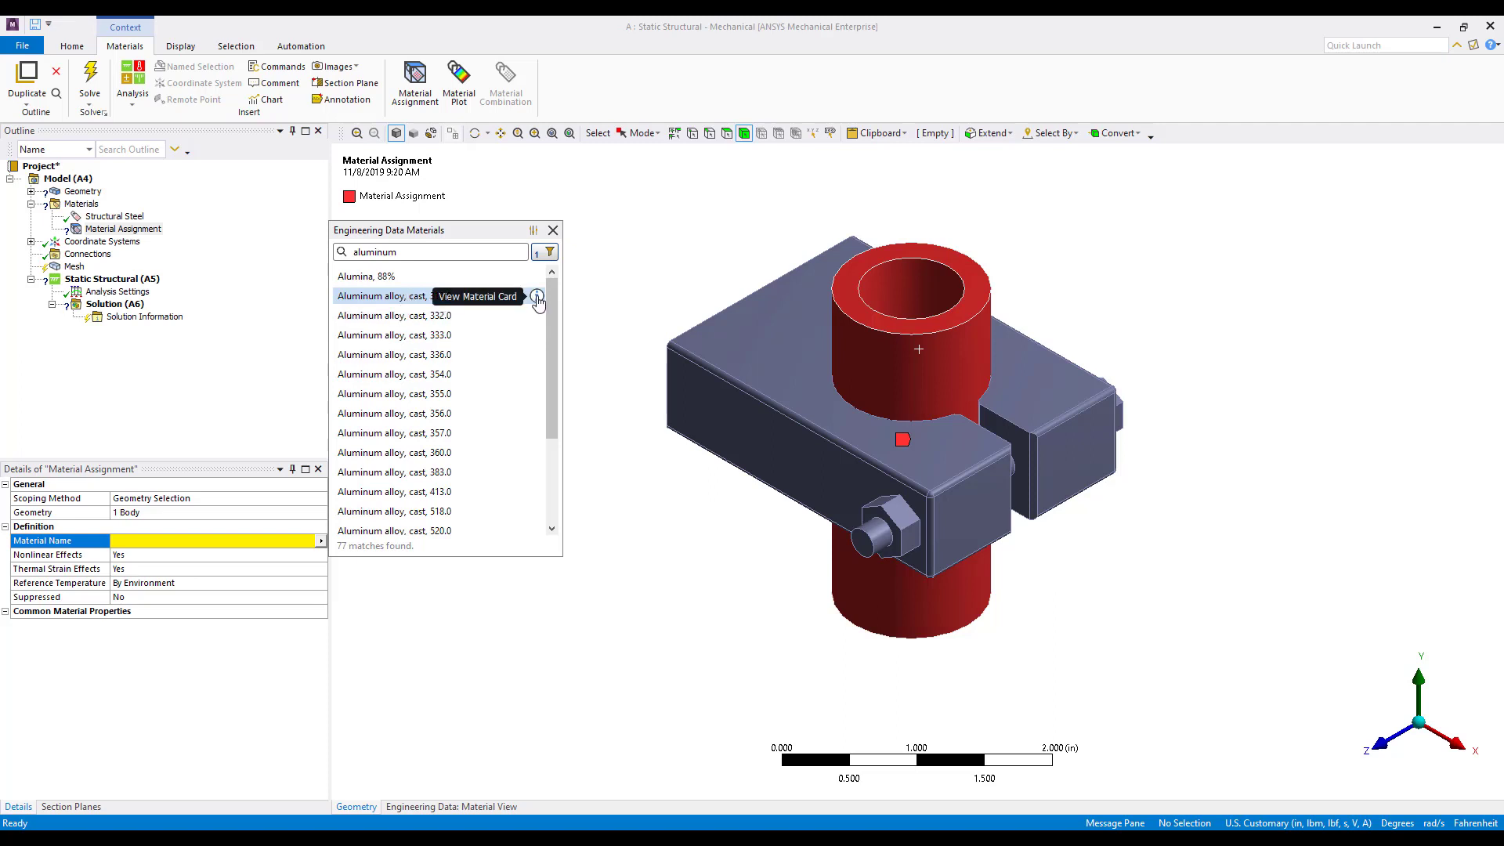
# View the card and full data sheet for Aluminum alloy, cast, 319.0.
pyautogui.click(538, 298)
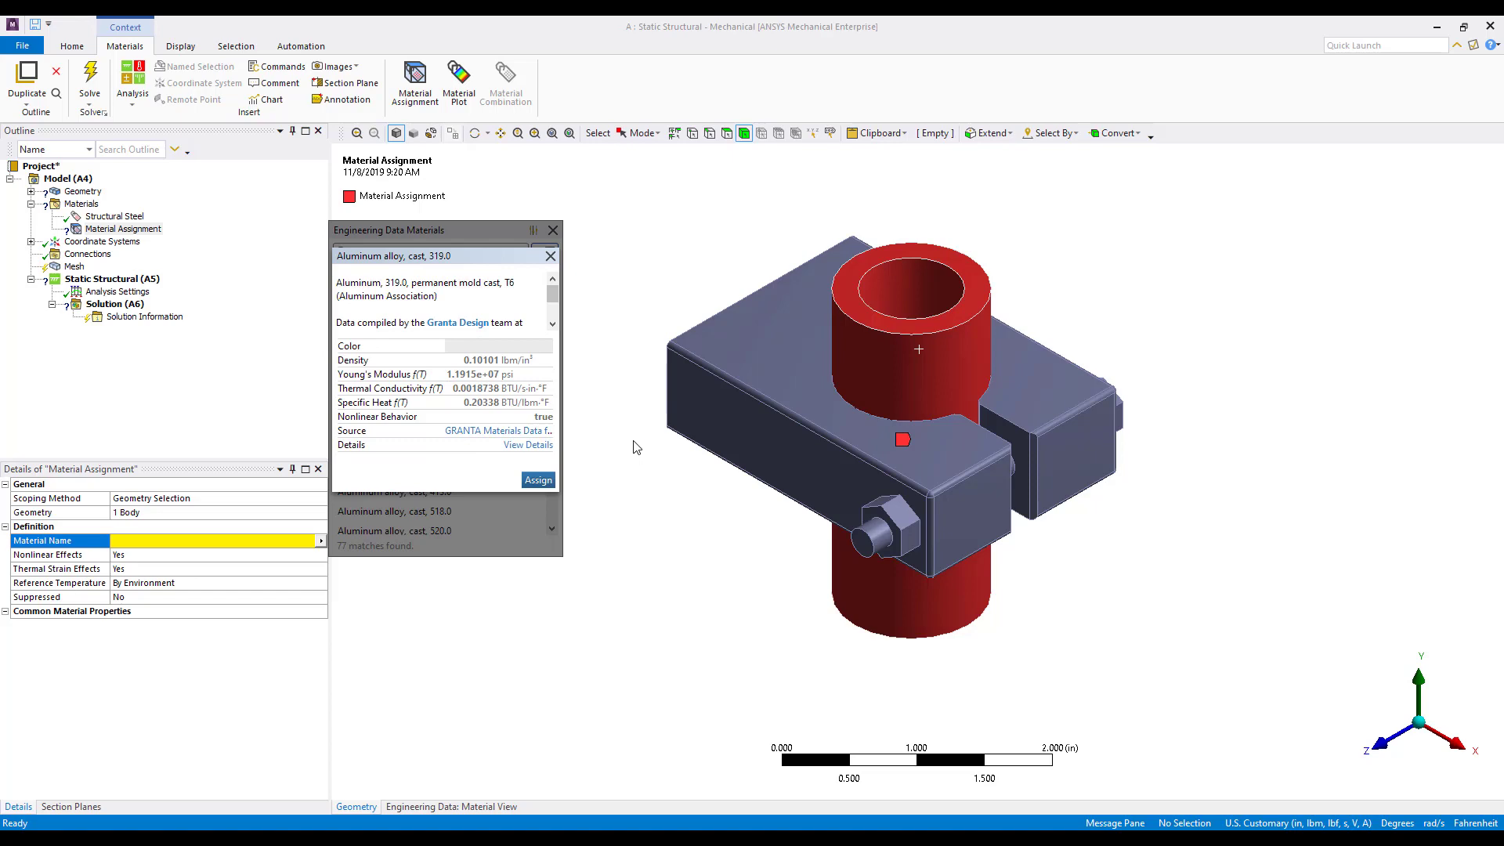
pyautogui.click(528, 446)
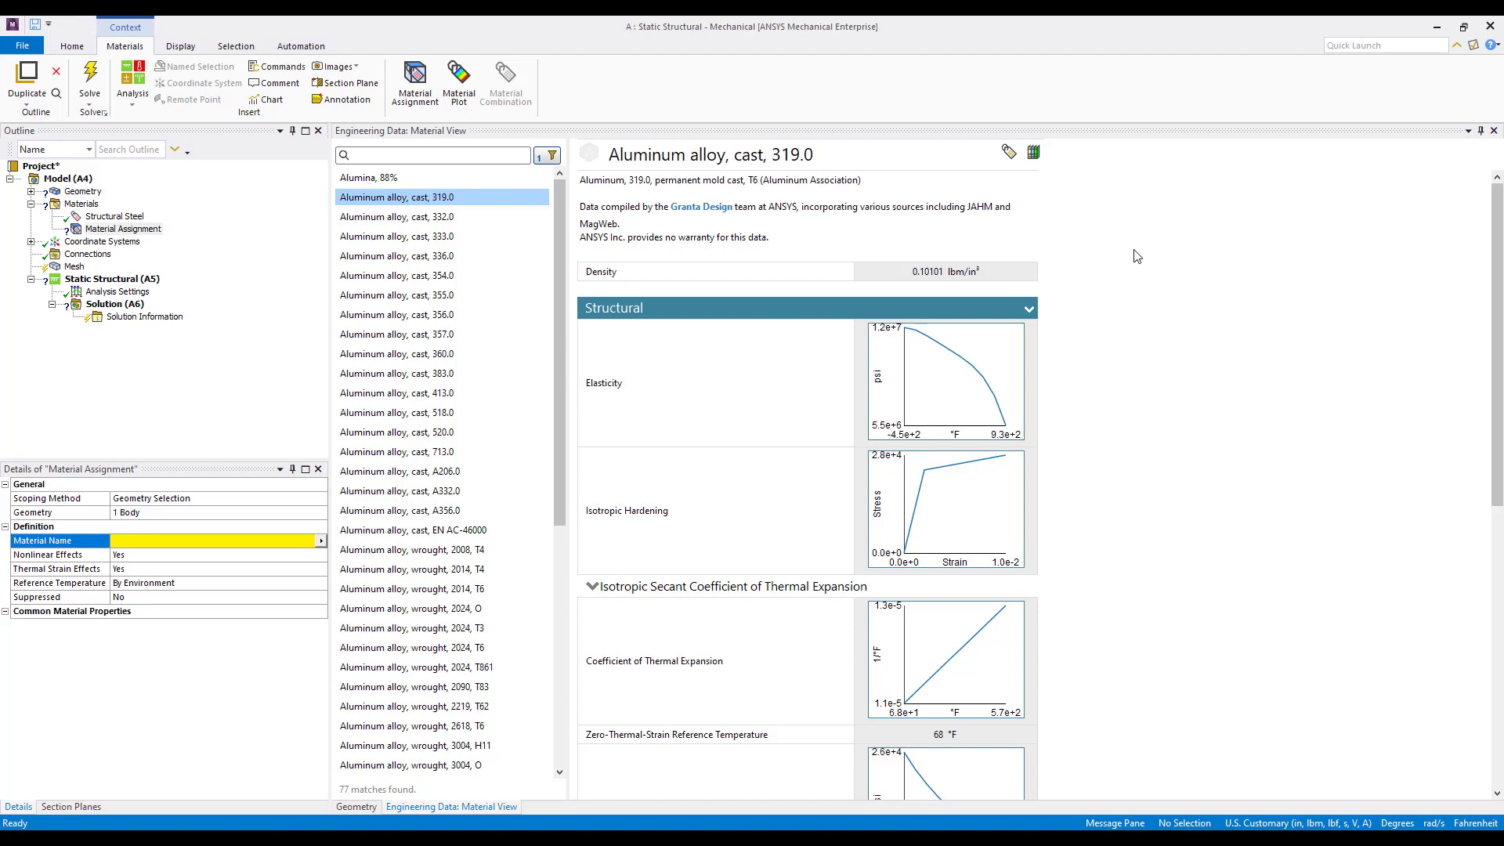
# Assign Aluminum alloy, cast, 319.0 to the inner pipe and return to the 3D model.
pyautogui.click(540, 206)
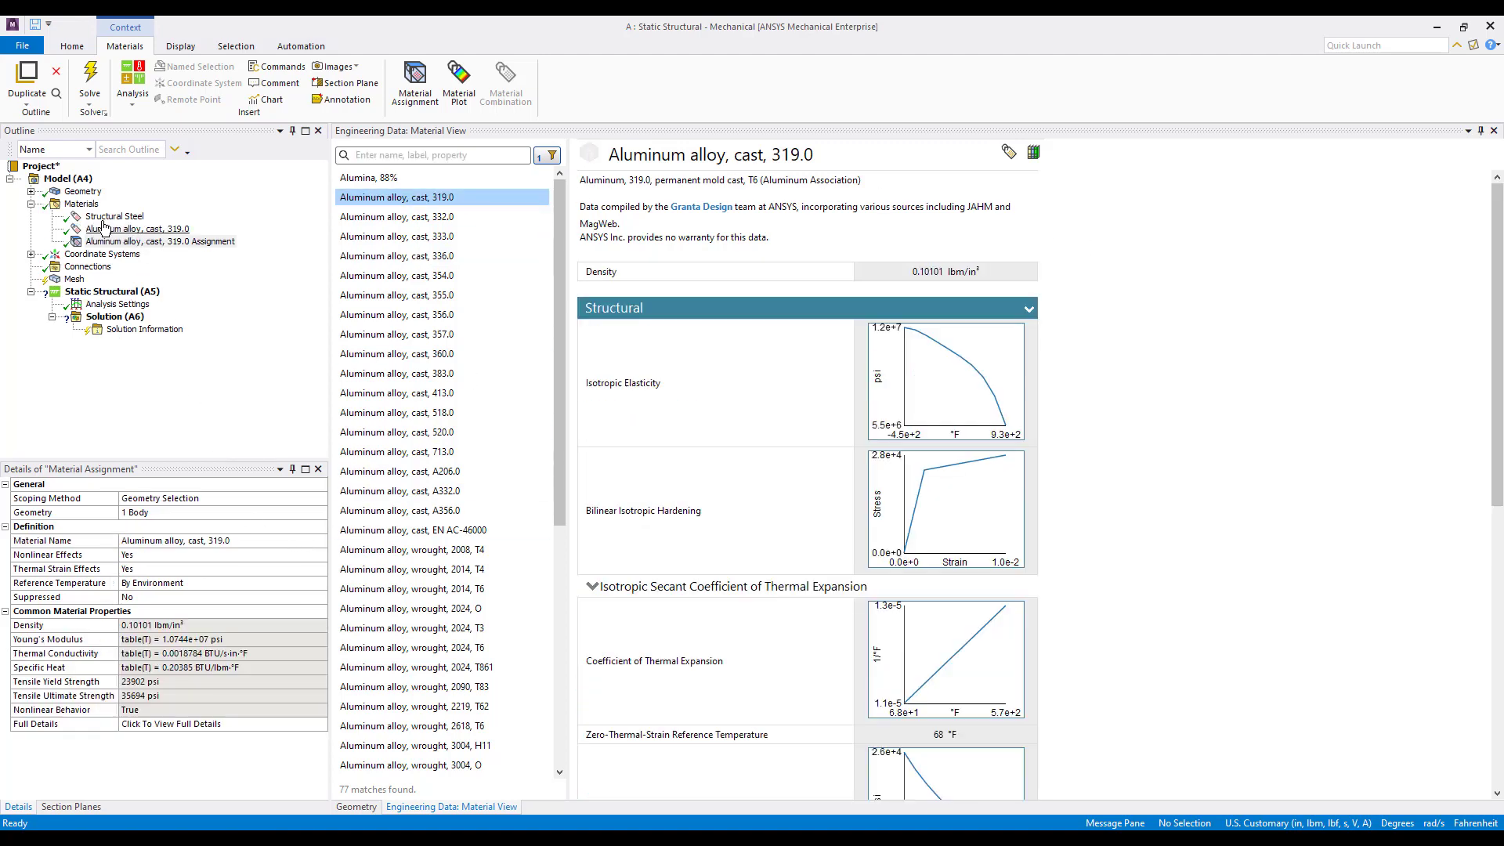
pyautogui.click(82, 203)
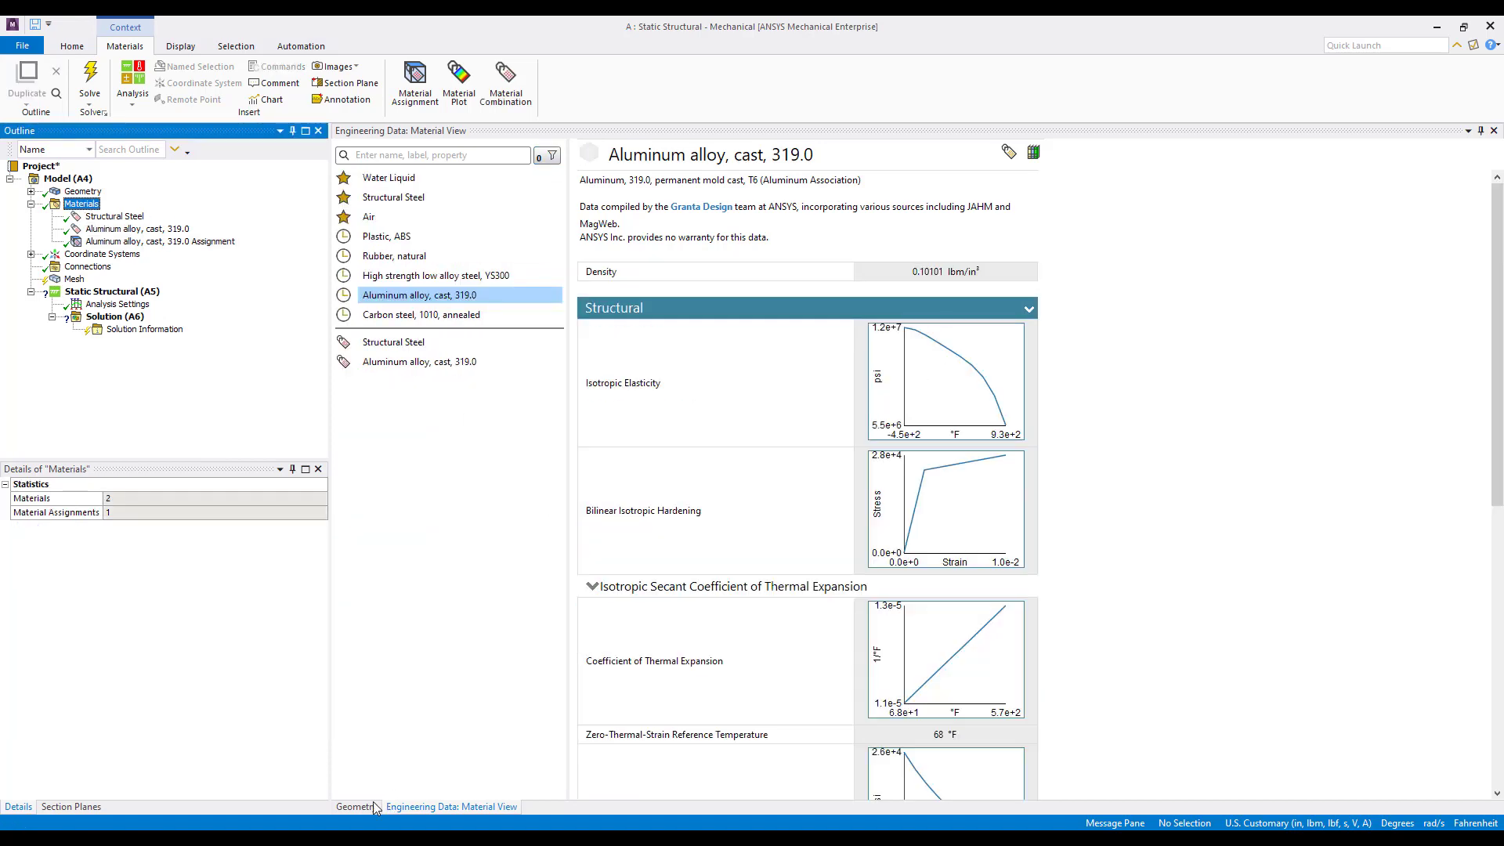
pyautogui.click(366, 807)
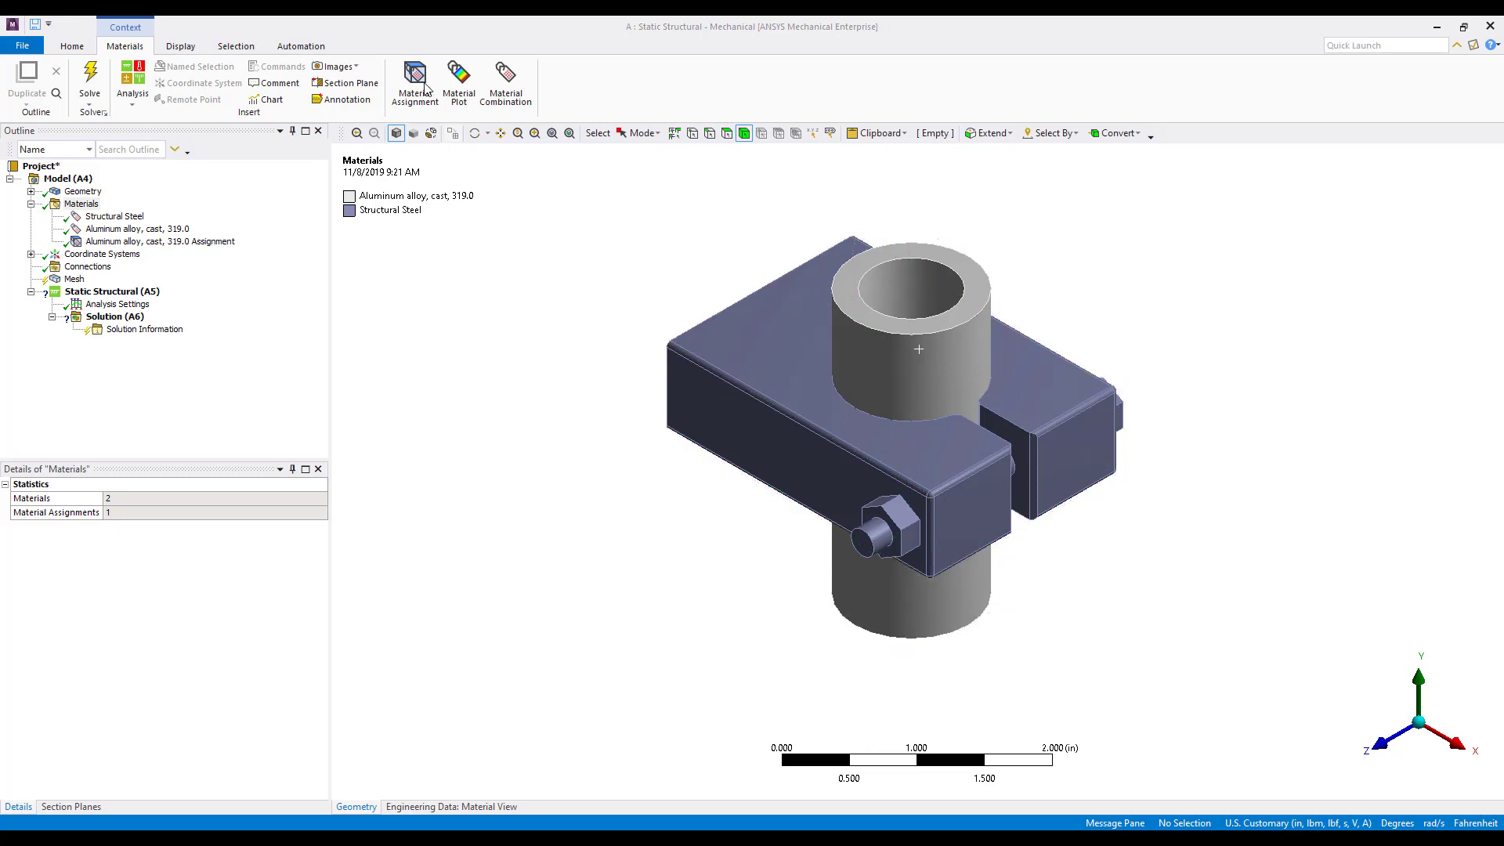
# Add a second material assignment scoped to the block body and start choosing its material from engineering data.
pyautogui.click(414, 83)
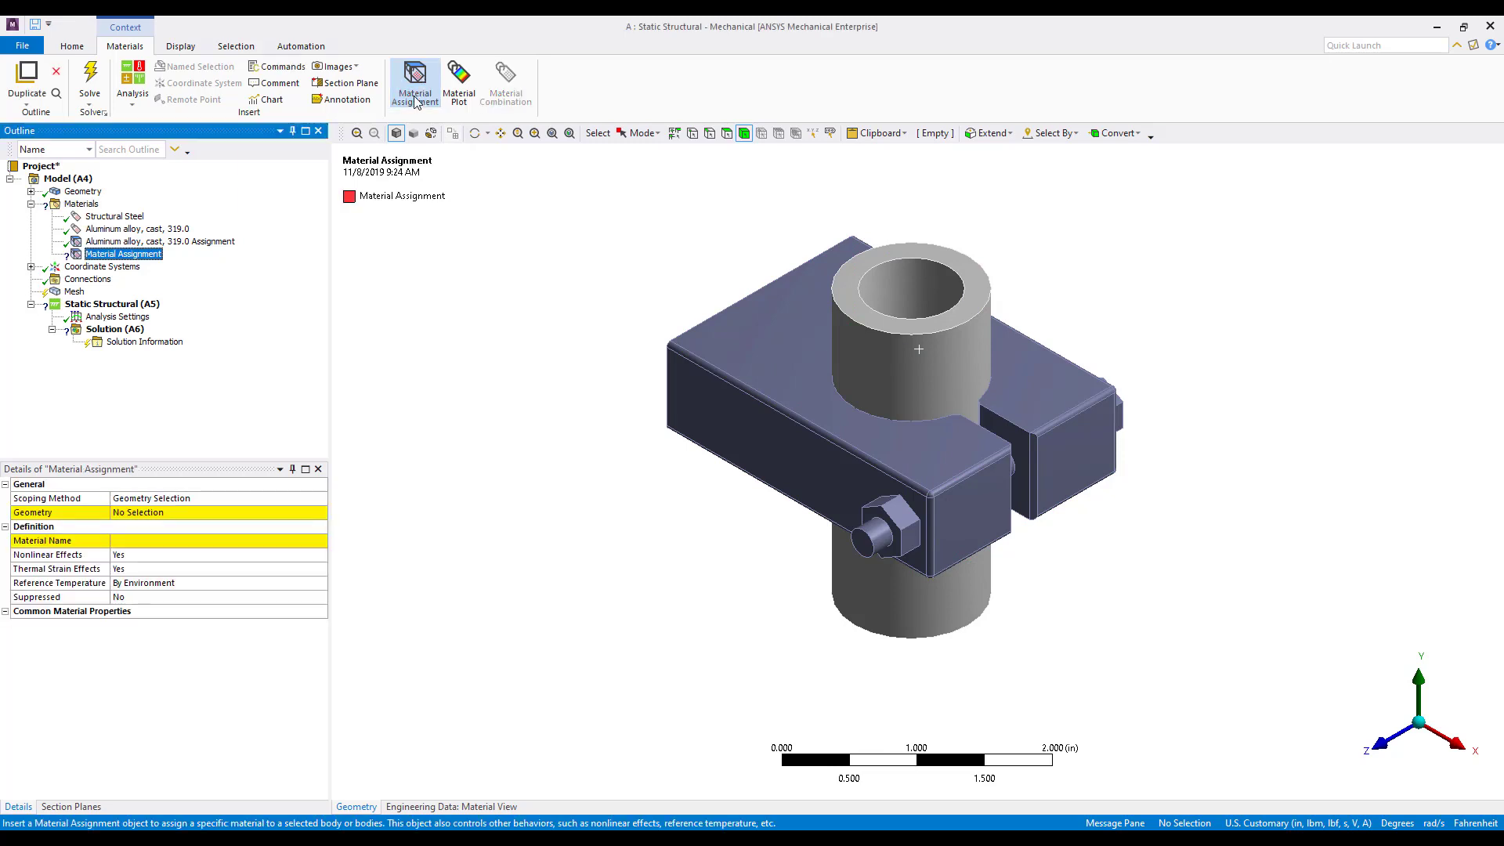
pyautogui.click(219, 514)
pyautogui.click(719, 409)
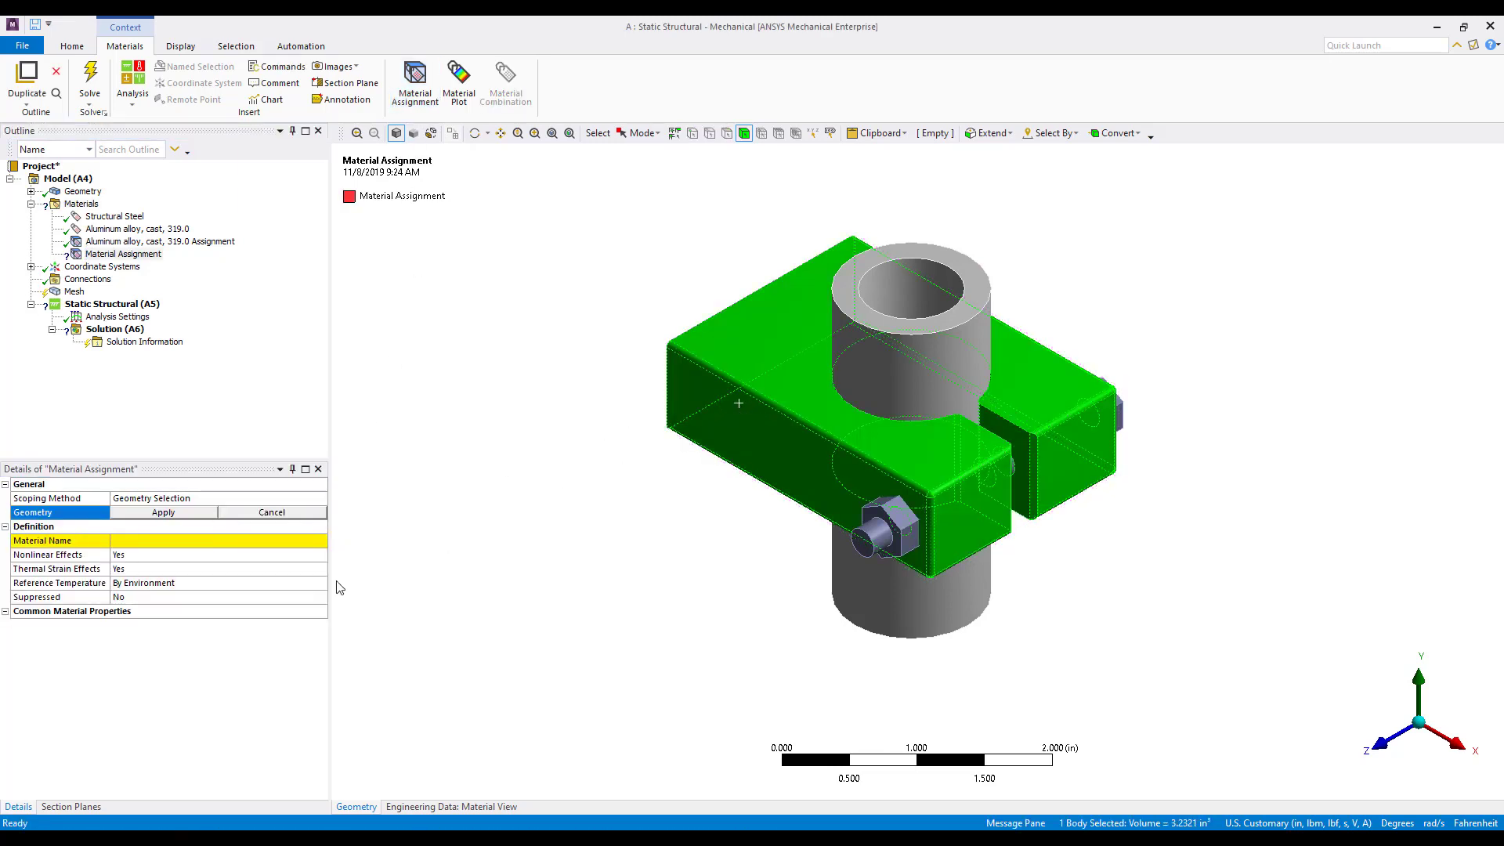
pyautogui.click(167, 513)
pyautogui.click(142, 543)
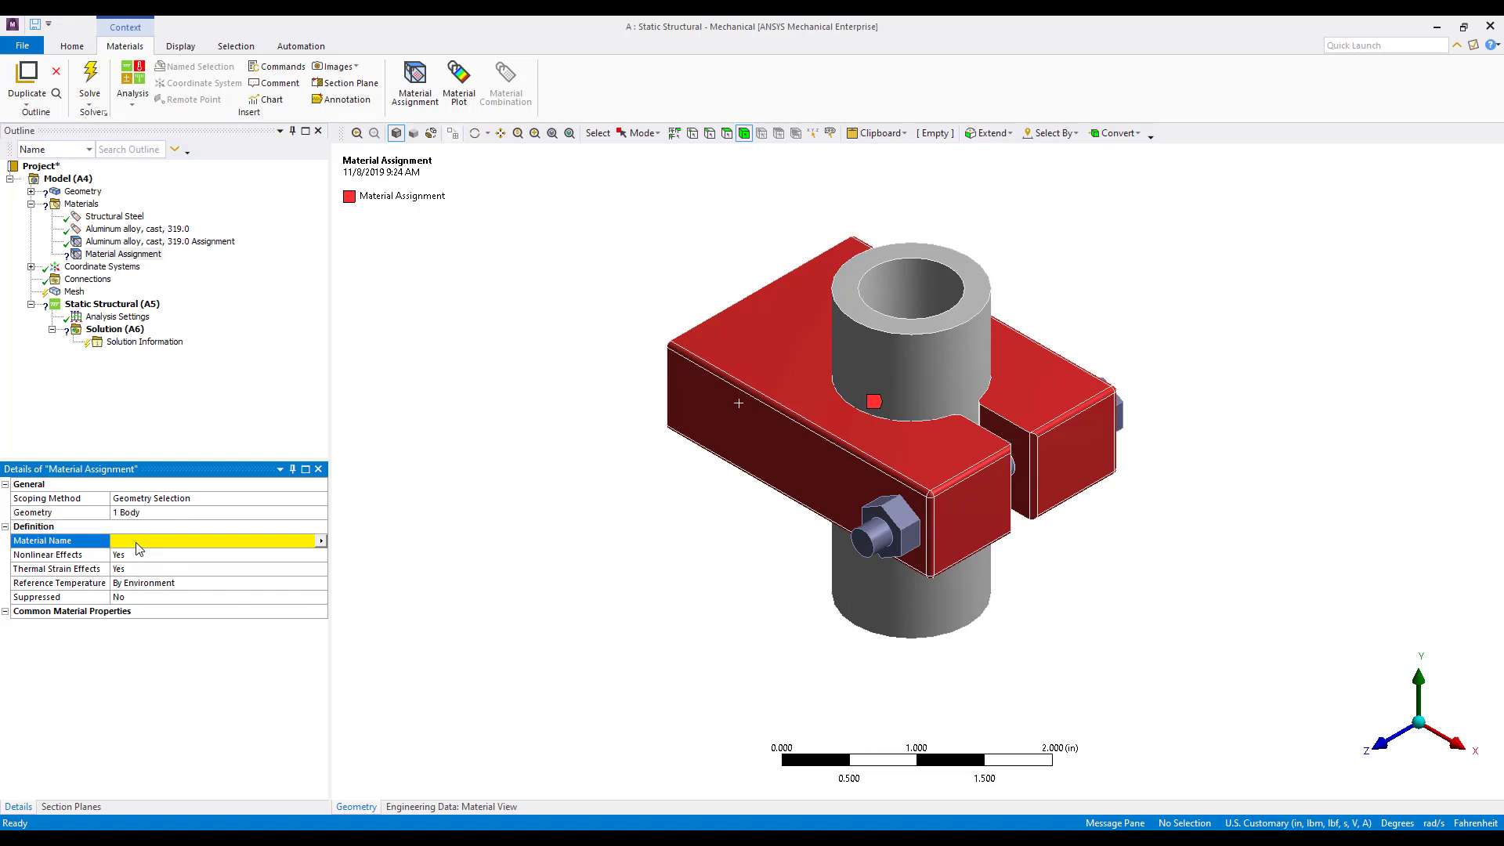
pyautogui.click(320, 540)
# Restrict the material search to the GRANTA library, ready for the bilinear steel term.
pyautogui.click(548, 257)
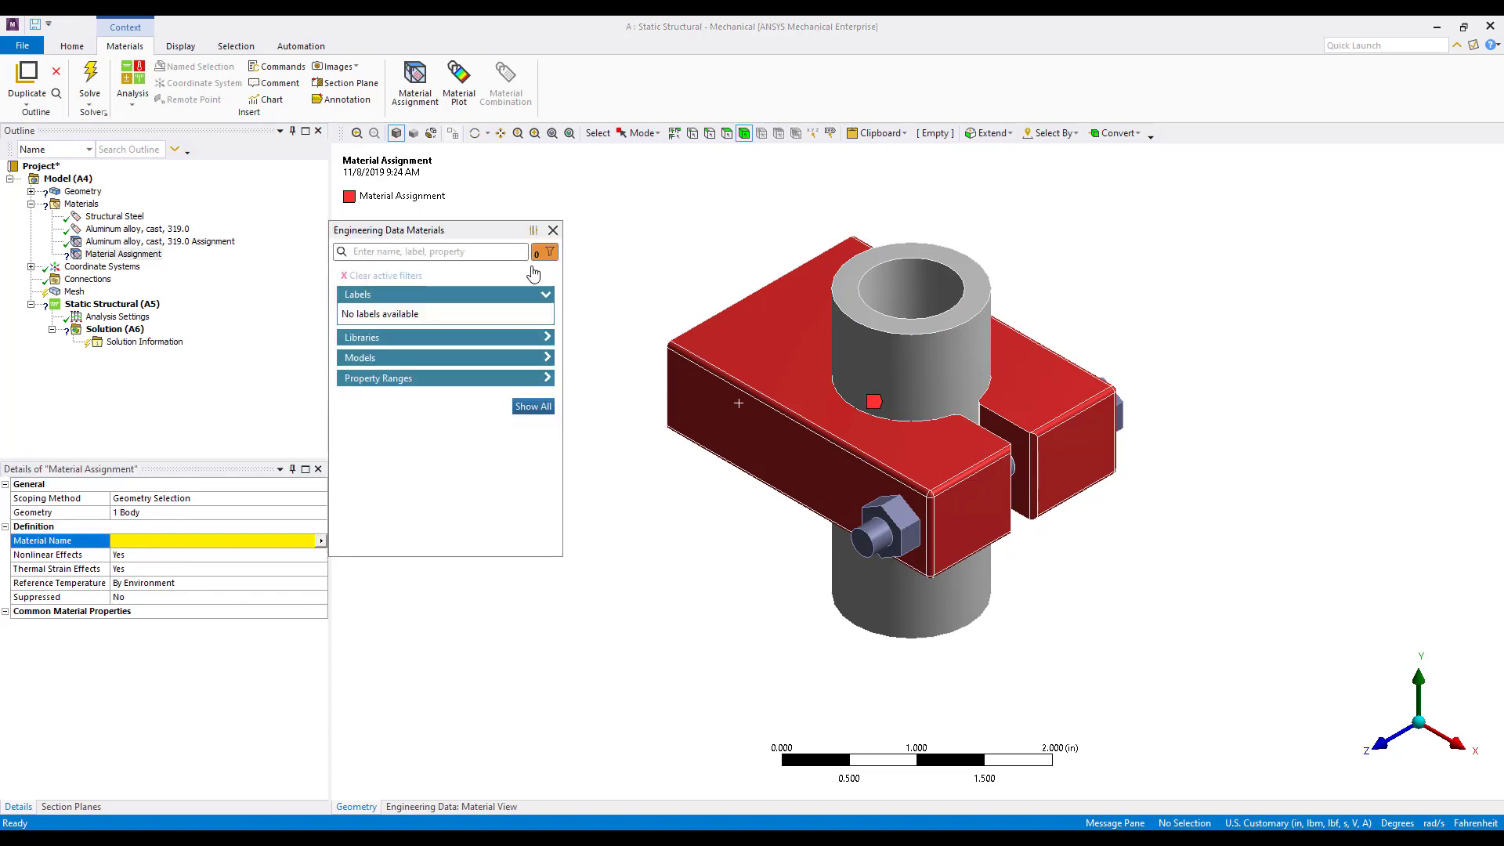
pyautogui.click(414, 336)
pyautogui.click(348, 390)
pyautogui.click(395, 251)
pyautogui.write('bilinear steel')
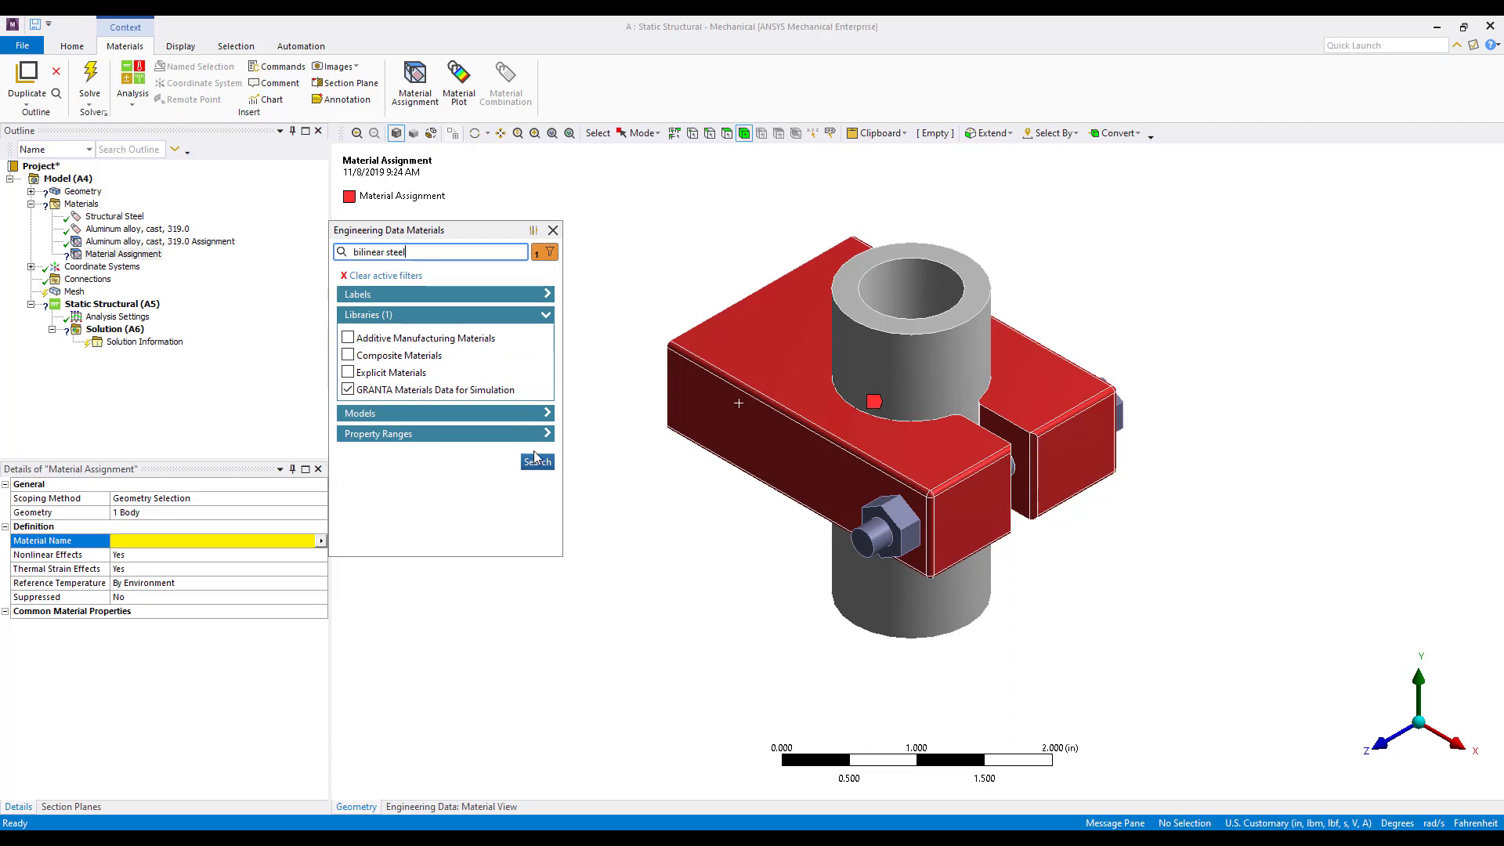
# Run the bilinear steel search, view the data sheet for Carbon steel, 1010, annealed and assign it to the block.
pyautogui.click(536, 462)
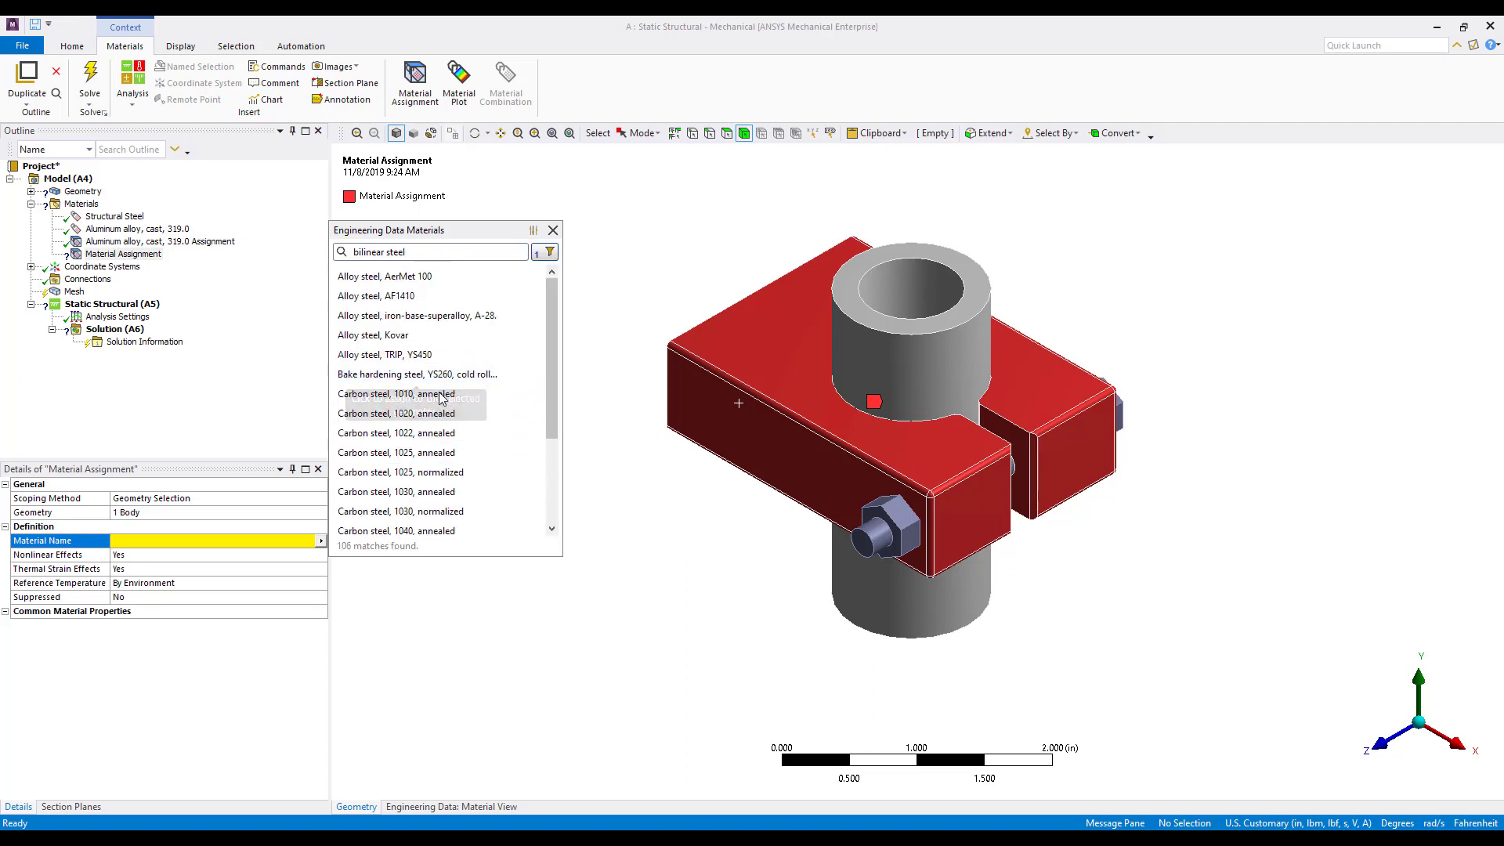
pyautogui.scroll(-5, 556, 388)
pyautogui.scroll(5, 555, 387)
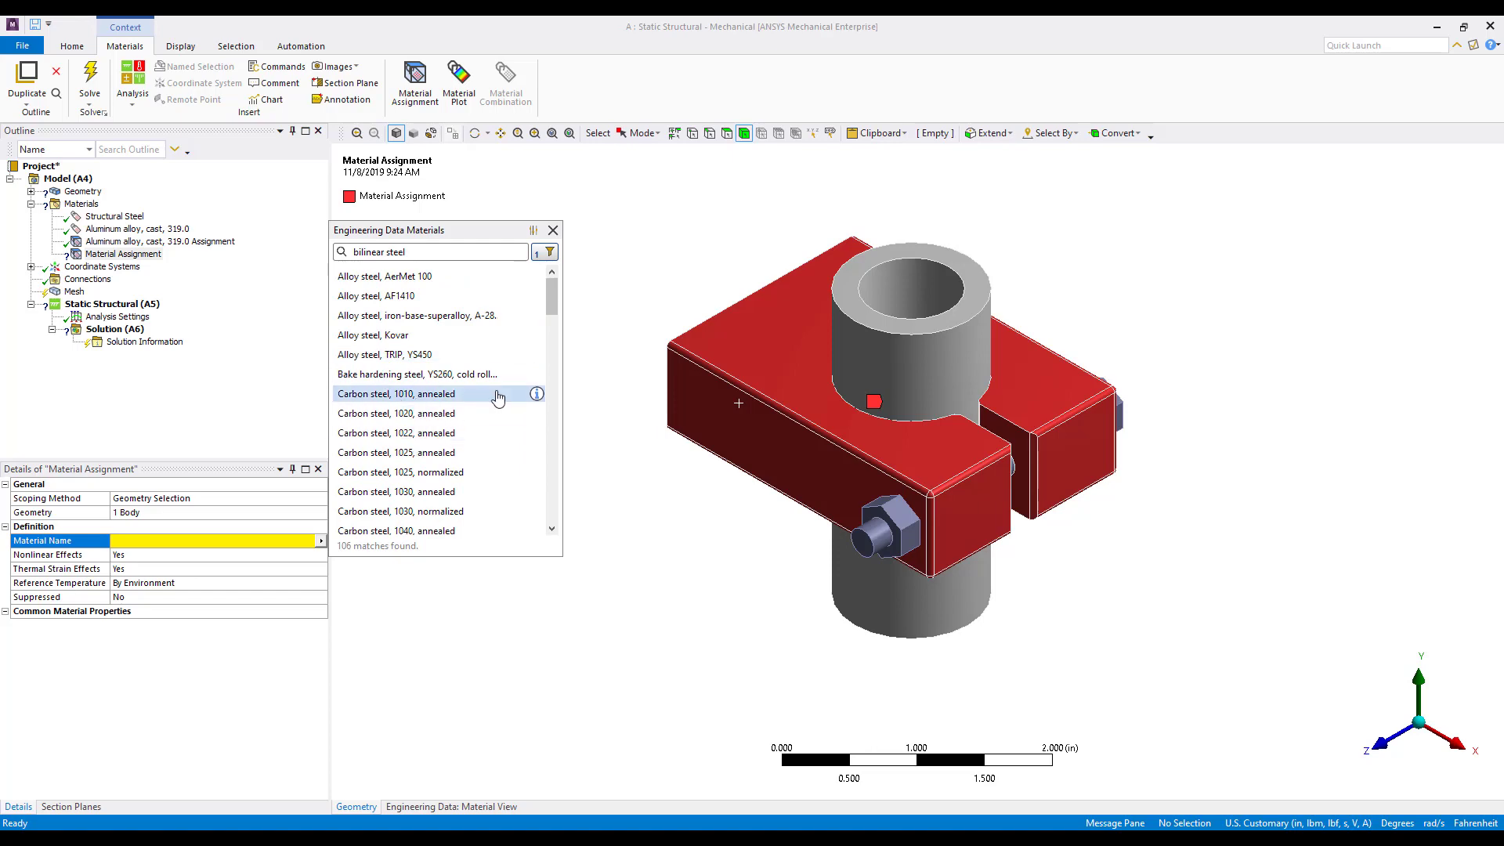
pyautogui.click(538, 395)
pyautogui.click(523, 442)
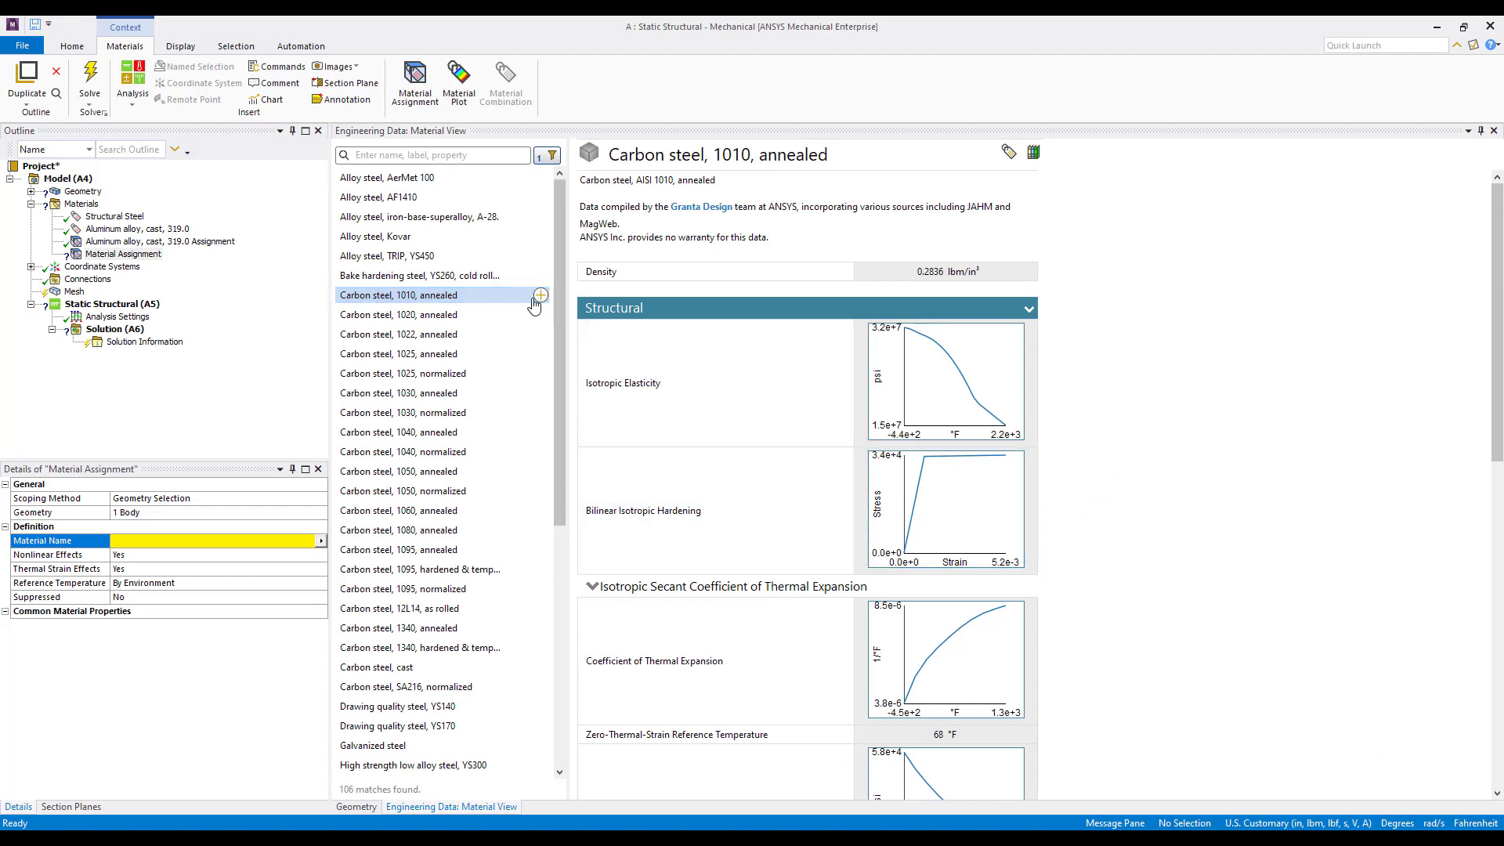
pyautogui.click(532, 297)
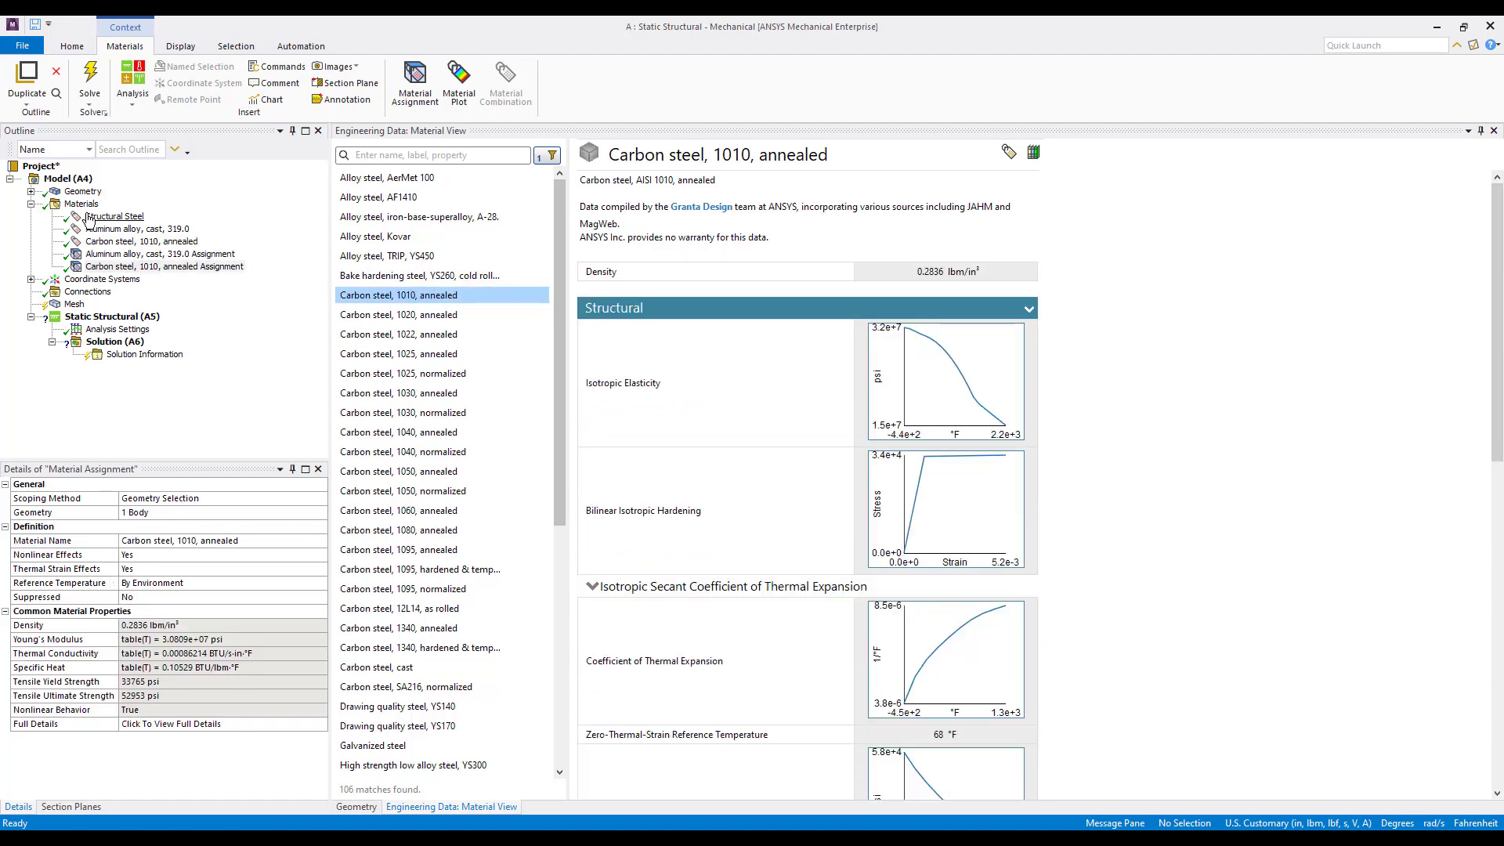
# Return to the 3D model coloured by aluminum 319.0, carbon steel 1010 and structural steel.
pyautogui.click(356, 807)
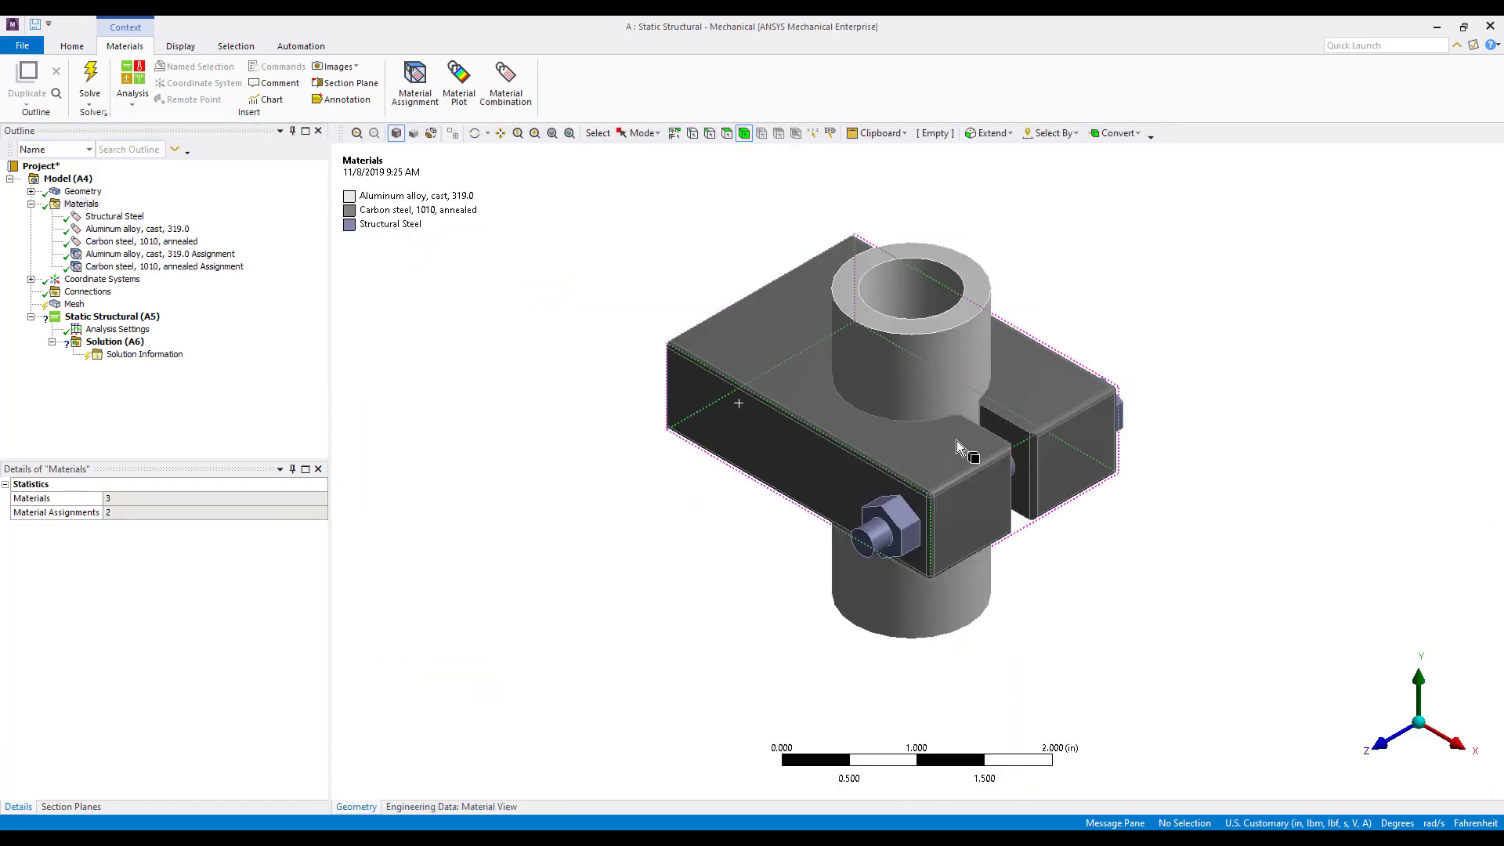